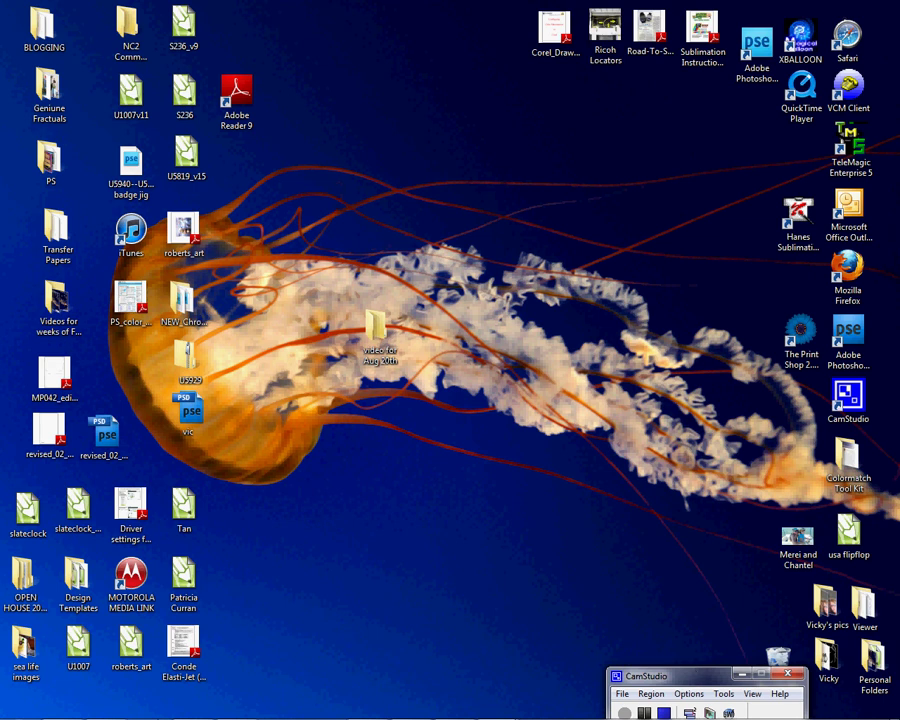
Open Devices and Printers from the Start menu and bring up the GelSprinter GX 7000 Support context menu
left_click(20, 707)
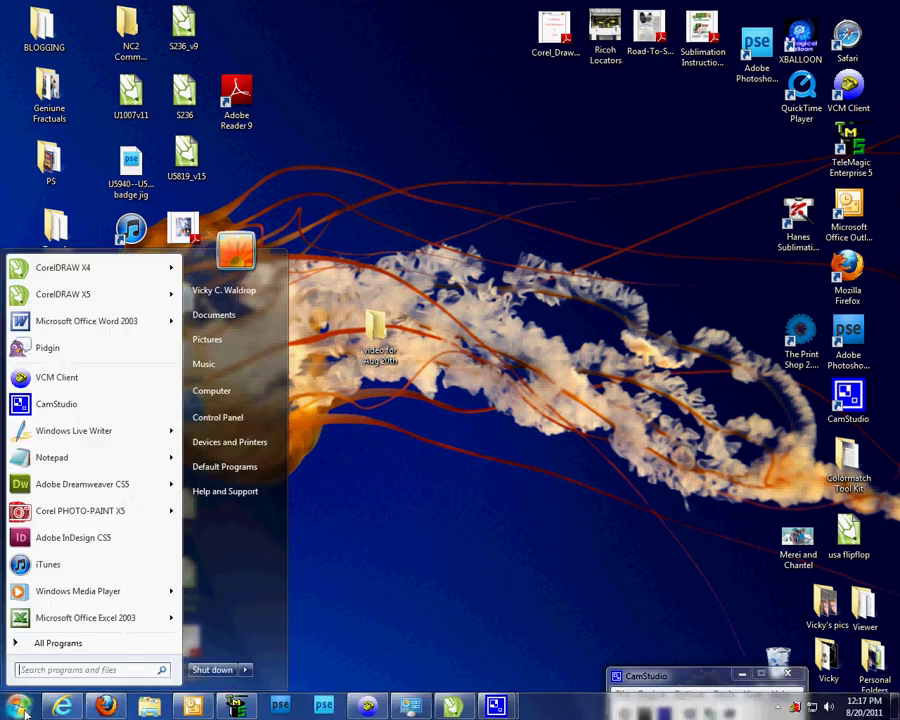
left_click(231, 443)
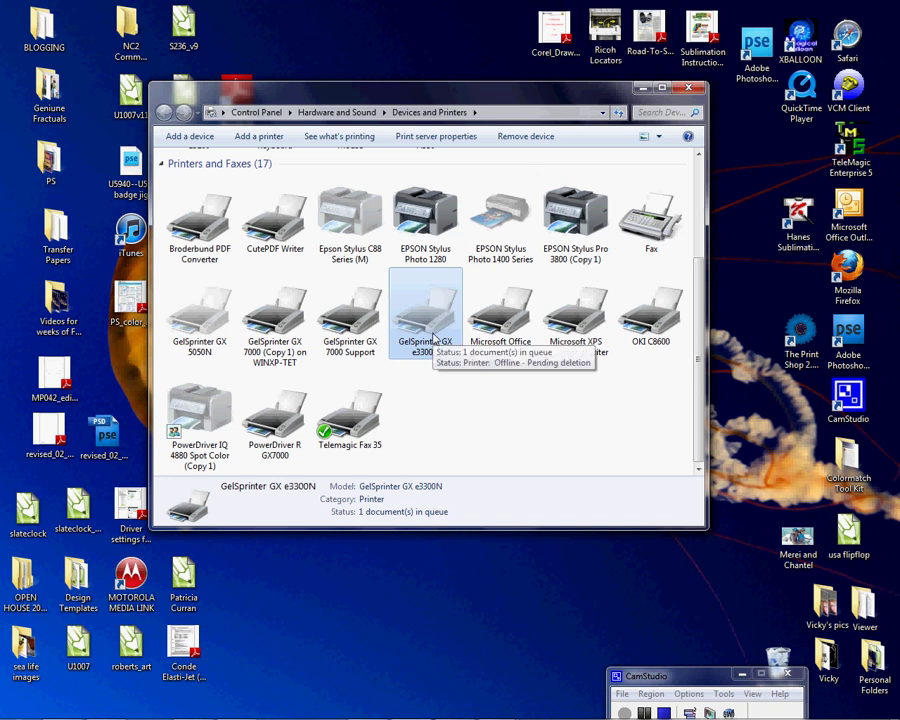
right_click(383, 326)
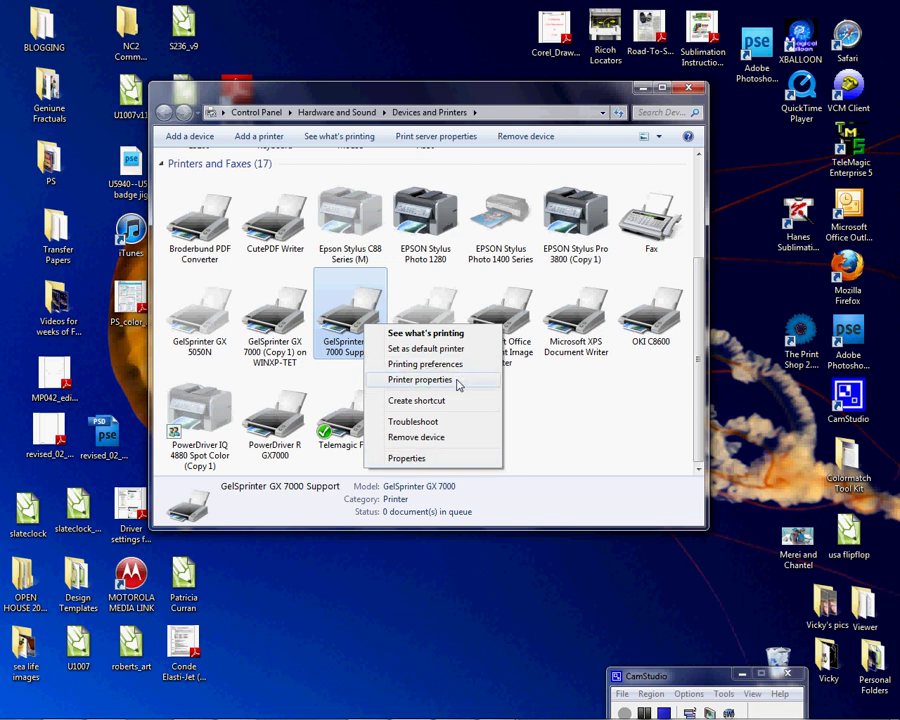
In GX 7000 Support Printer properties, set Advanced spooling to 'Start printing after last page is spooled'
left_click(420, 380)
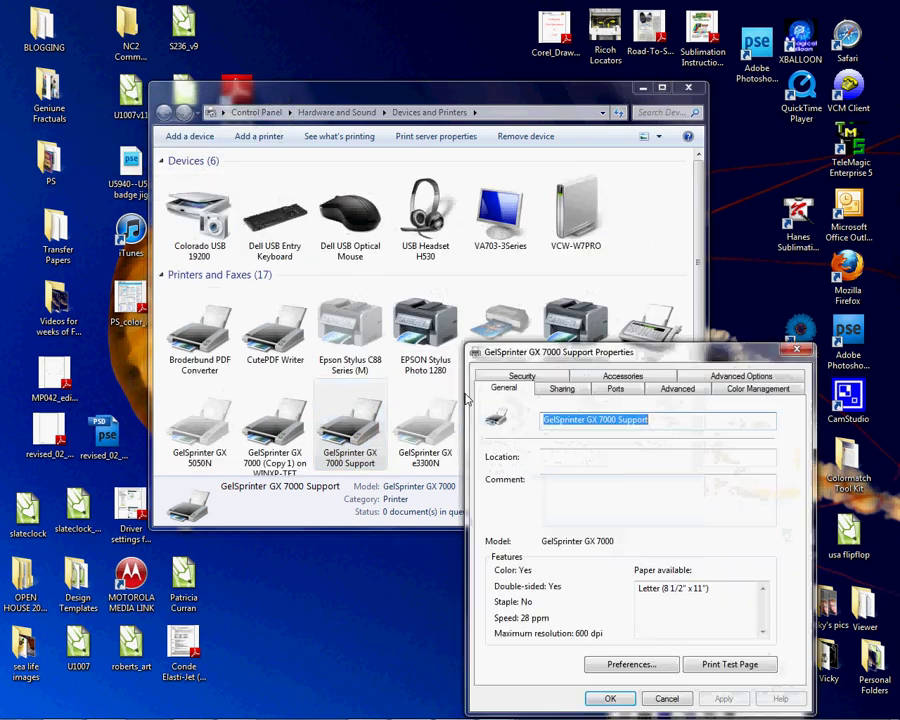
left_click_drag(634, 360, 563, 247)
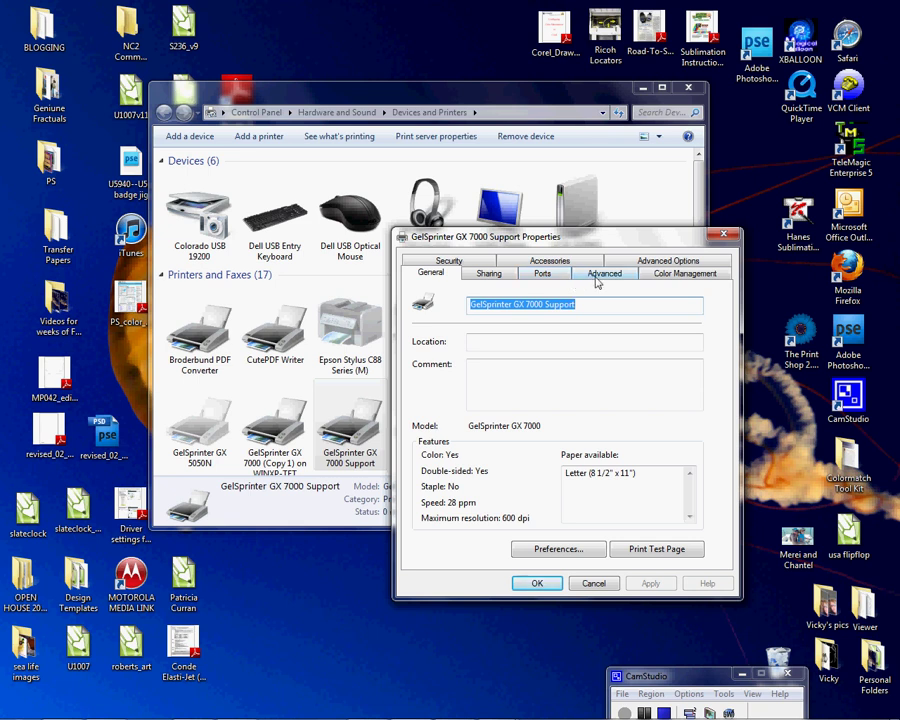
left_click(597, 280)
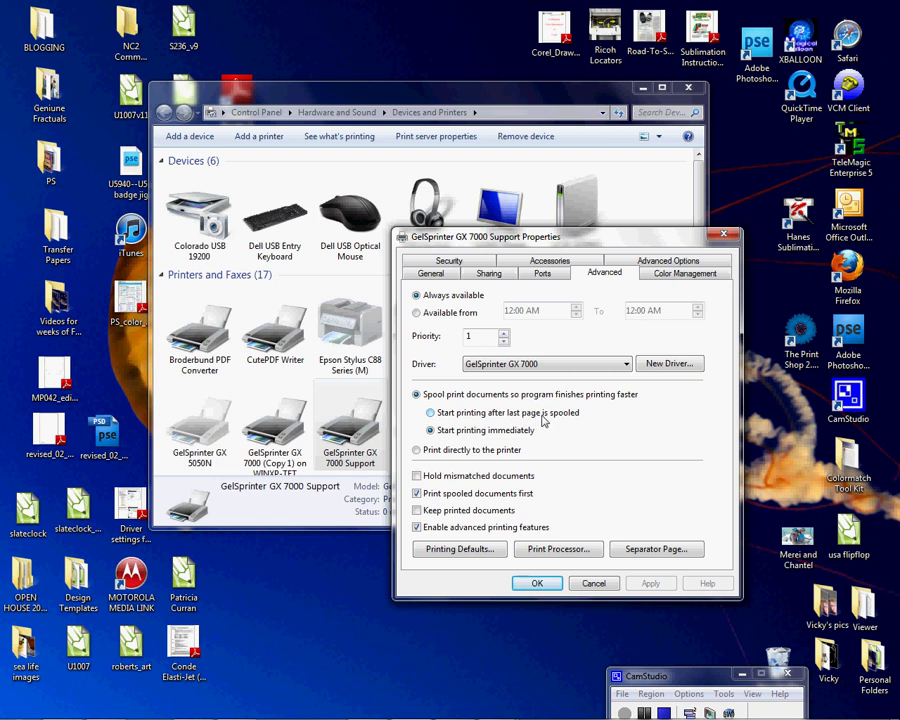
left_click(432, 414)
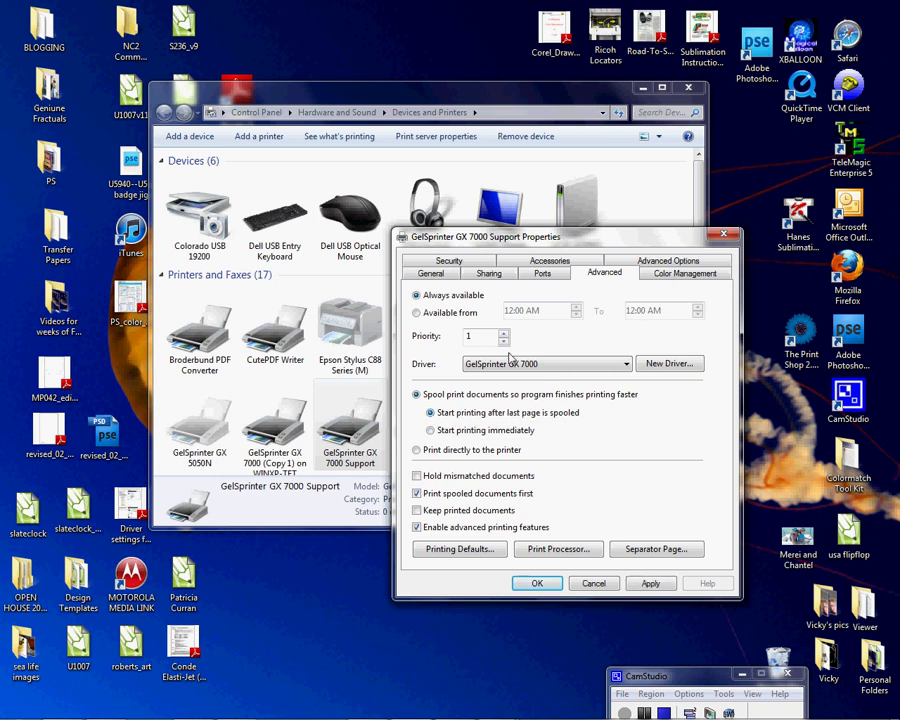
left_click(431, 273)
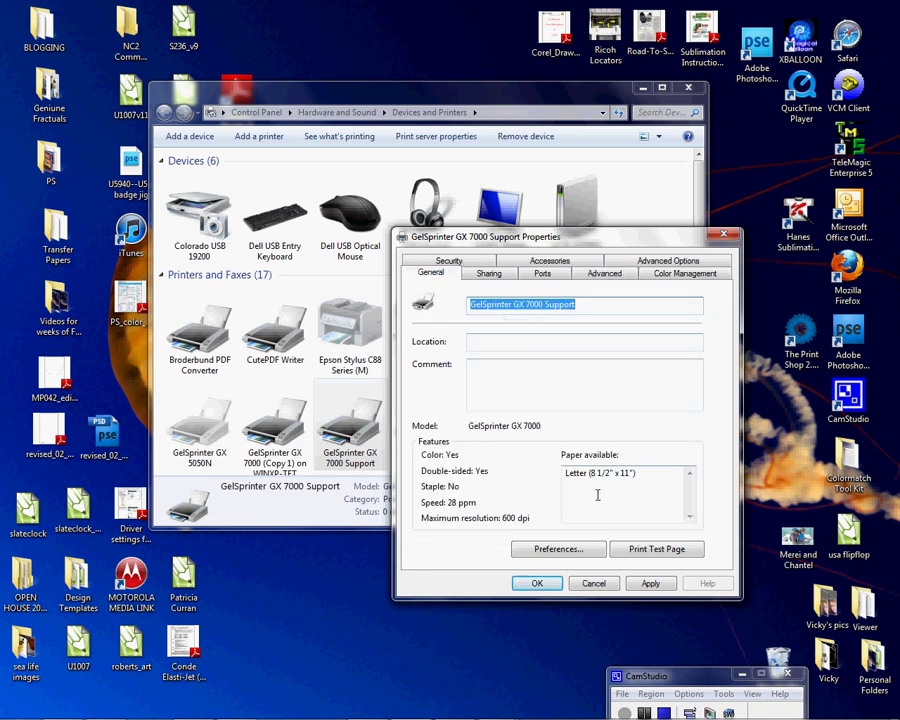
Open the GX 7000 Printing Preferences and check 'Uni-directional printing only'
left_click(558, 549)
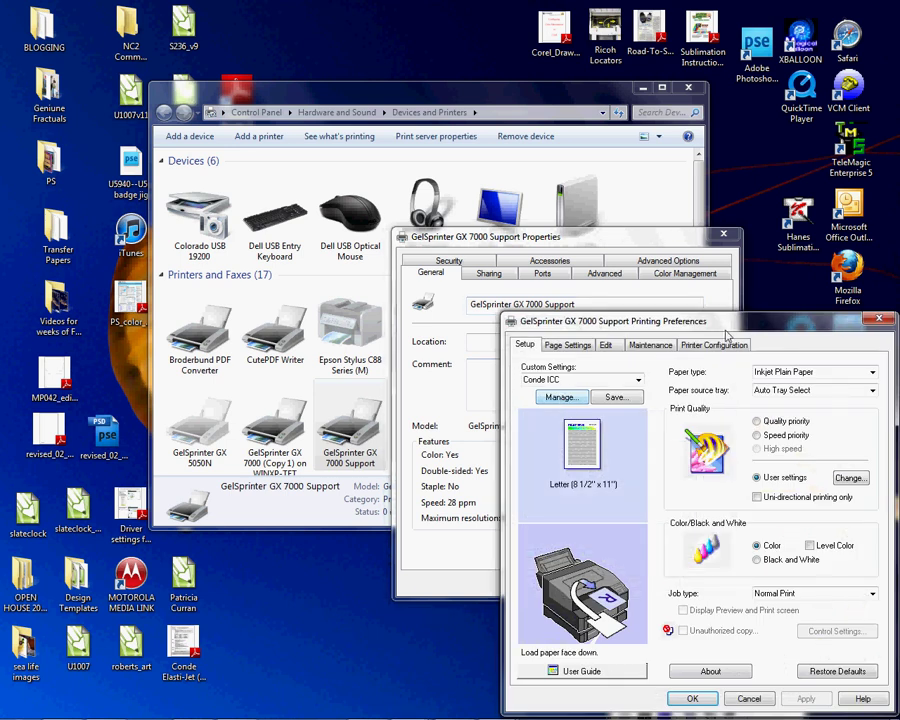
left_click_drag(739, 328, 407, 170)
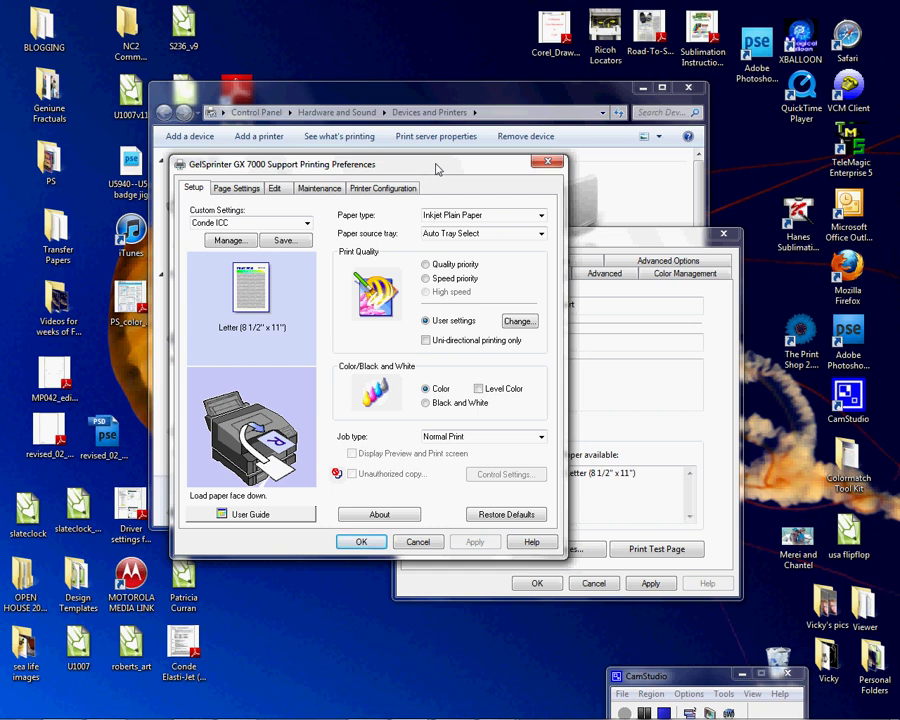
left_click_drag(436, 170, 384, 183)
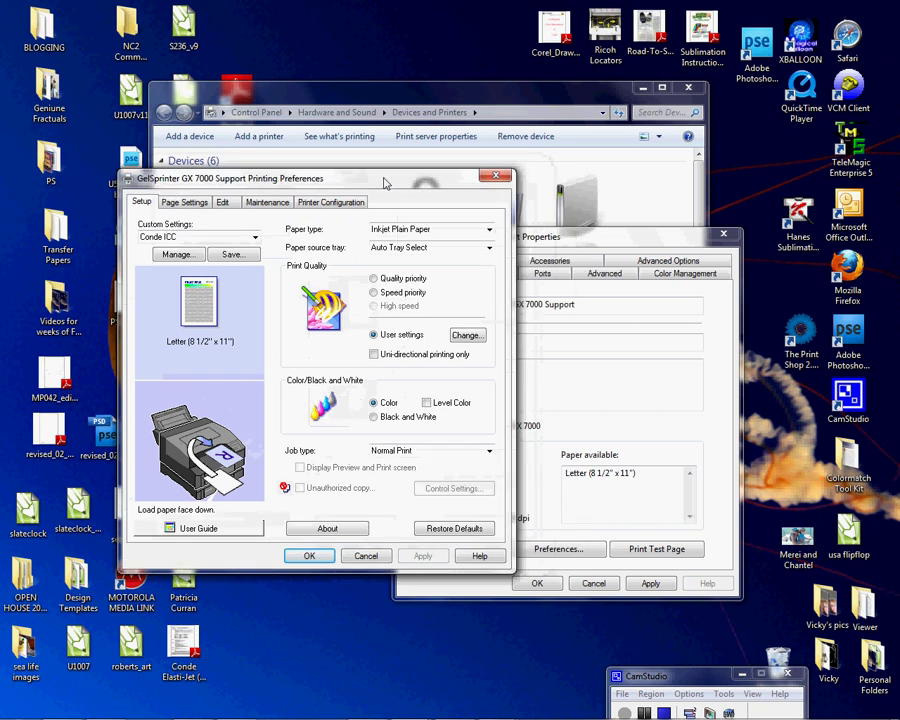
left_click(375, 356)
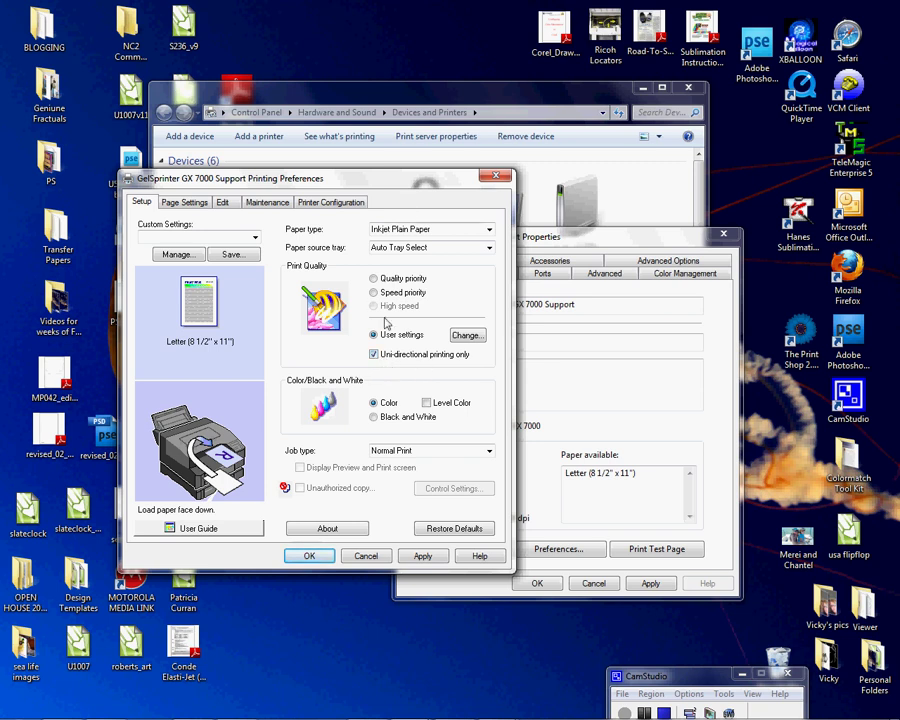
Load the Conde ICC custom setting
left_click(489, 230)
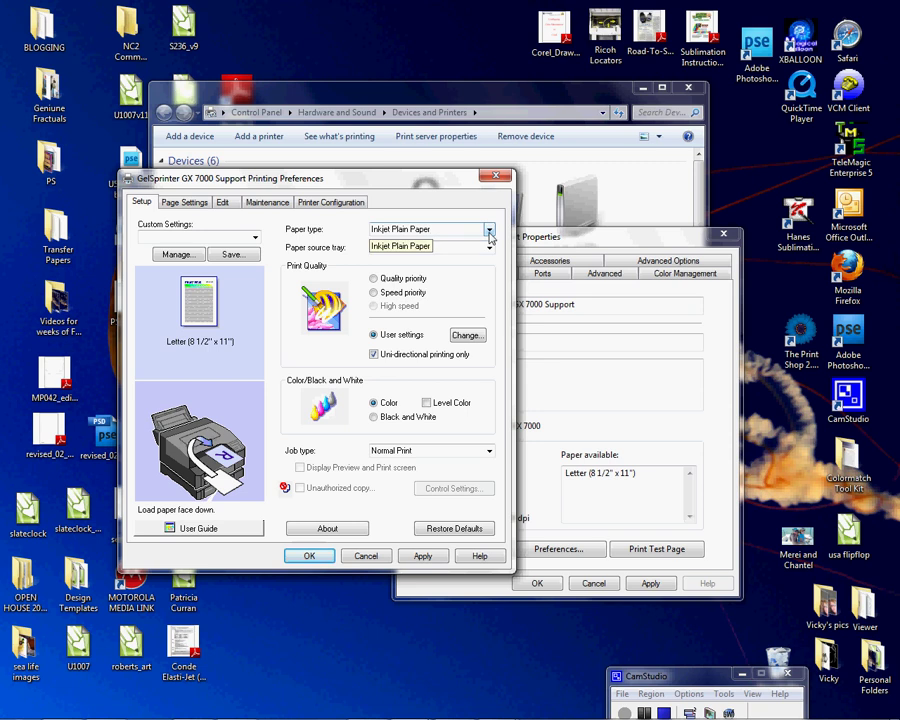
left_click(488, 232)
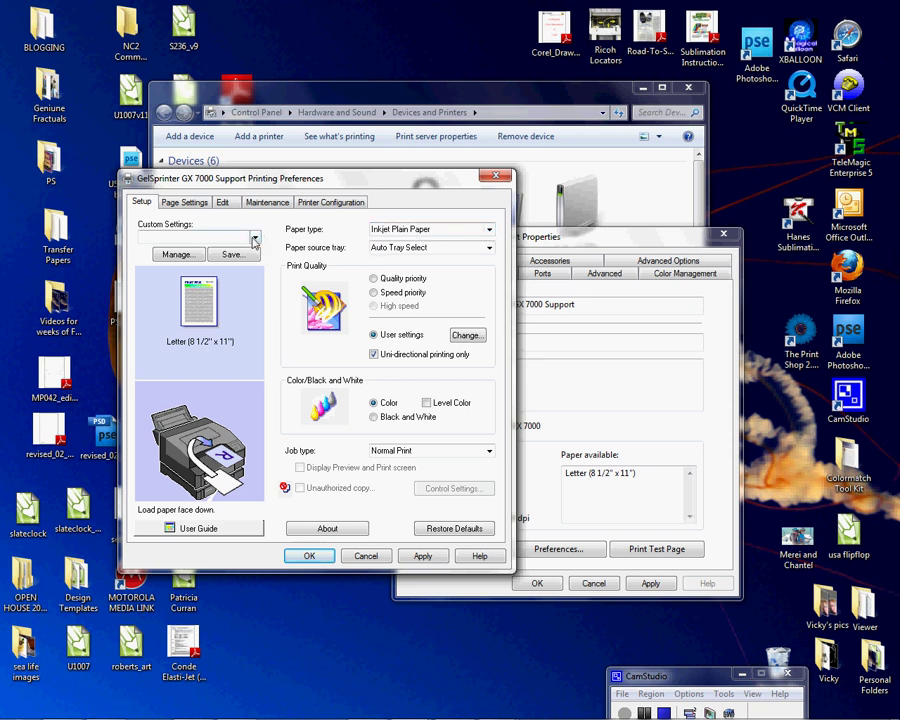
left_click(255, 240)
left_click(238, 300)
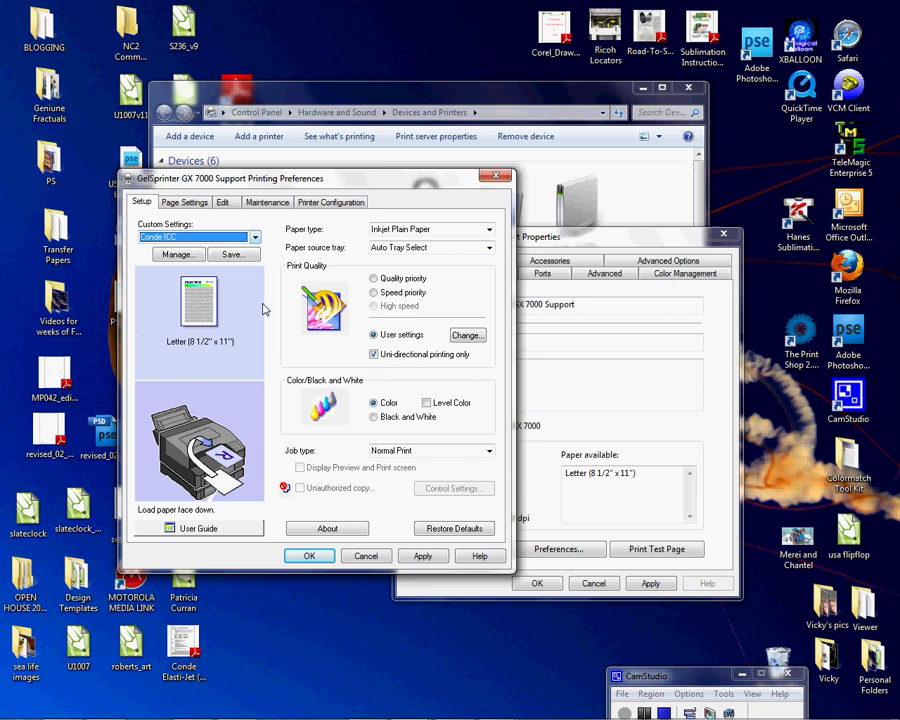
Set paper type to Glossy Paper with User settings print quality
left_click(489, 231)
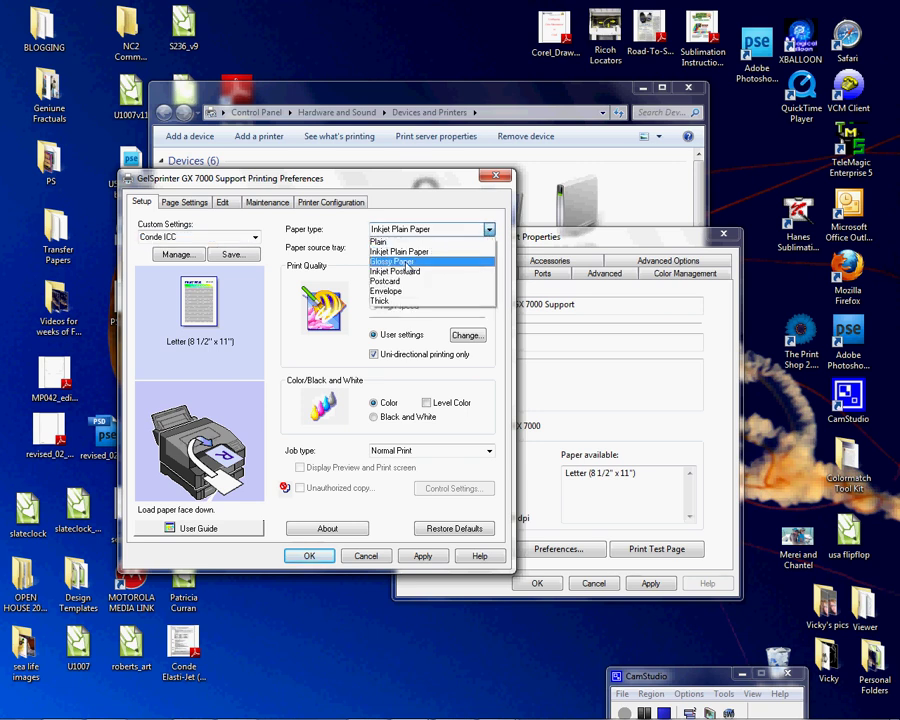
left_click(408, 263)
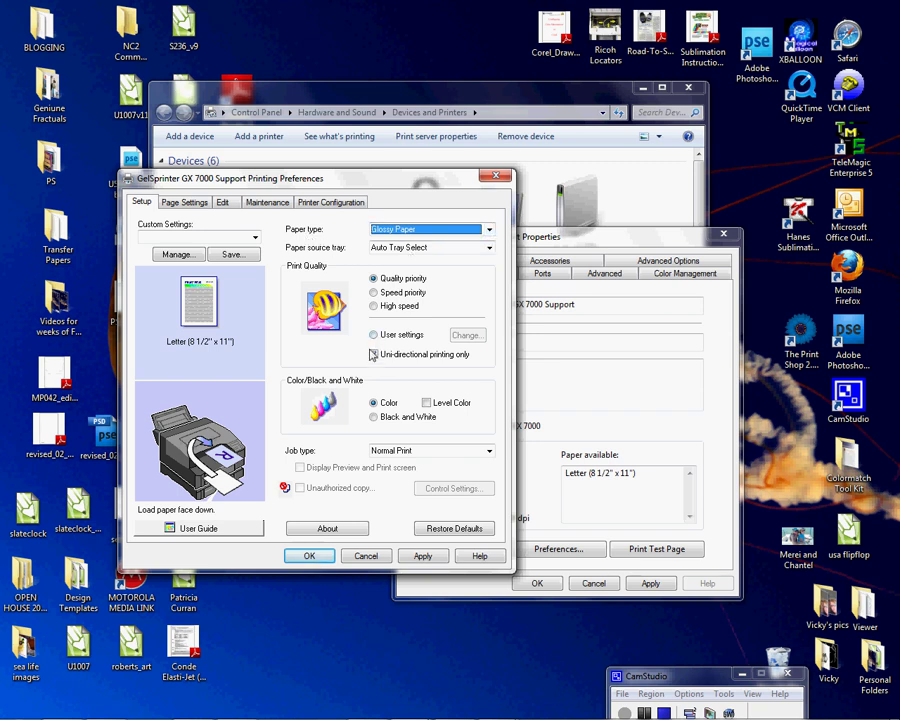
left_click(402, 334)
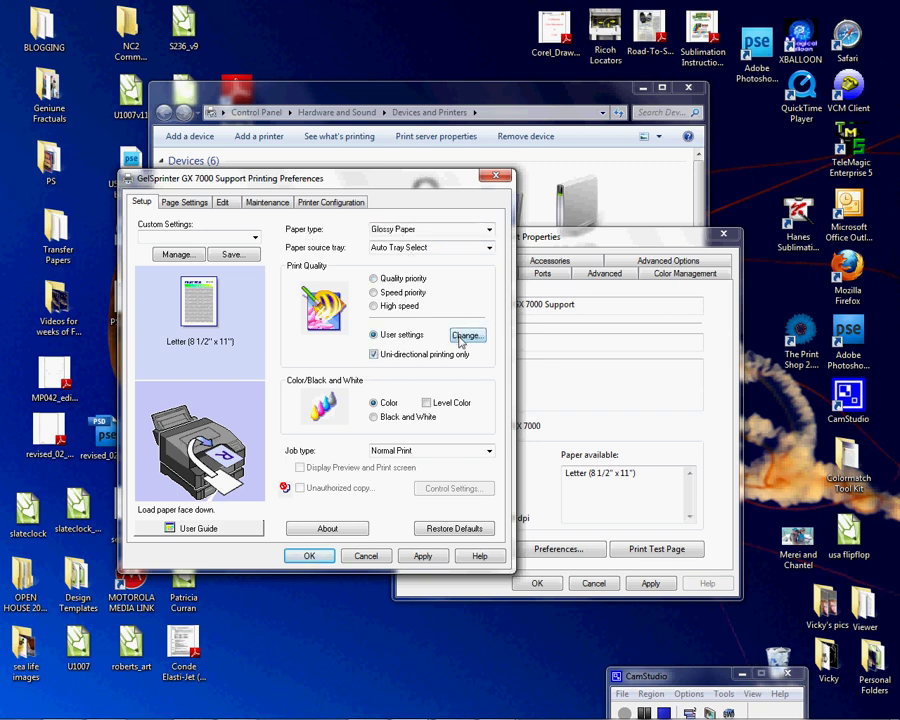
left_click(463, 336)
Reload the Conde ICC custom setting and uncheck 'Uni-directional printing only'
left_click(256, 237)
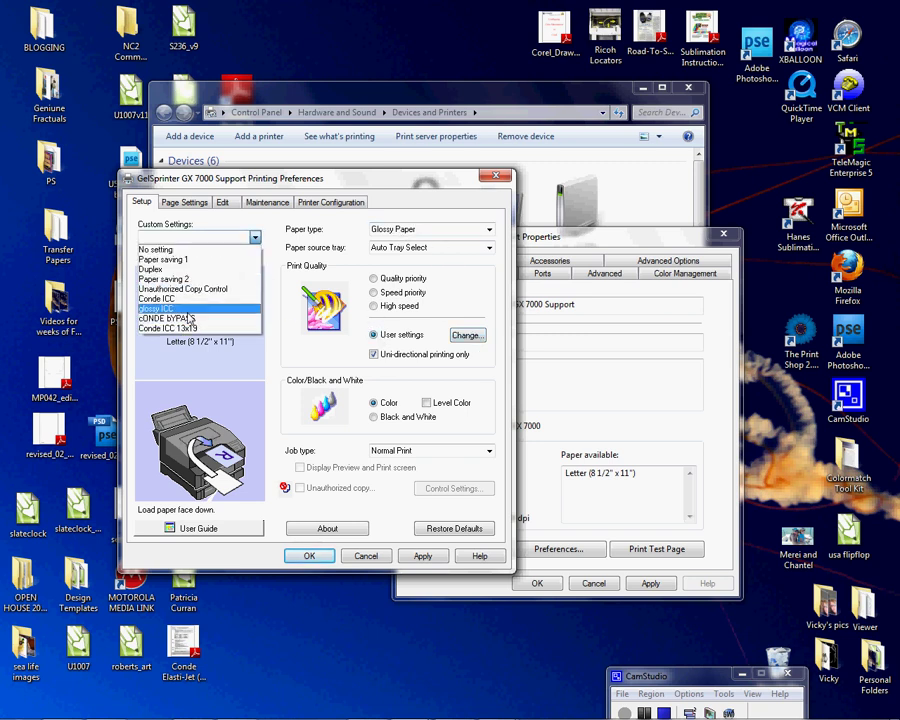
left_click(170, 298)
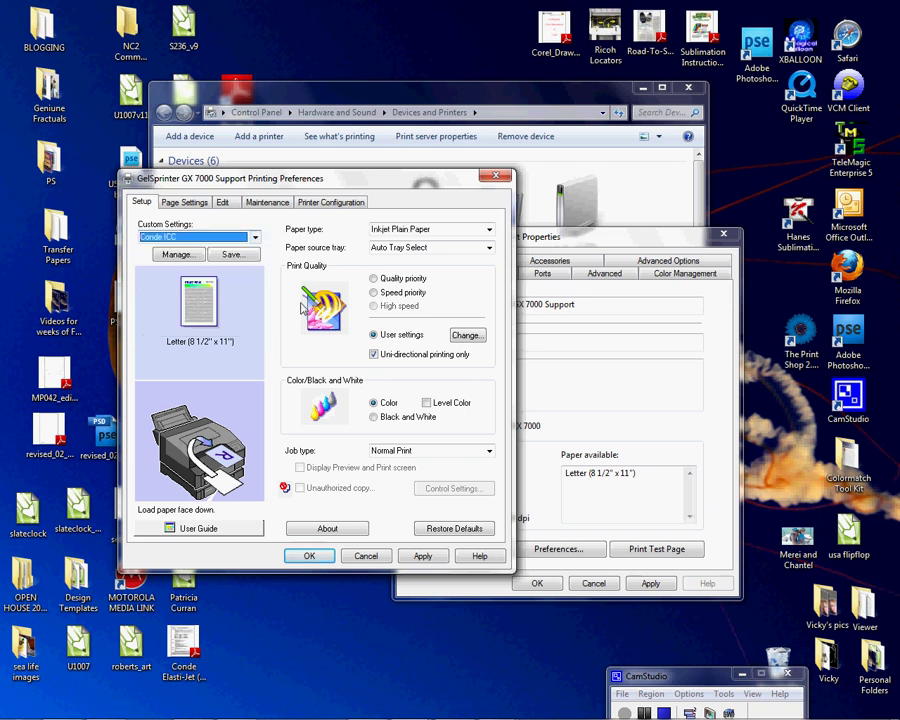
left_click(374, 354)
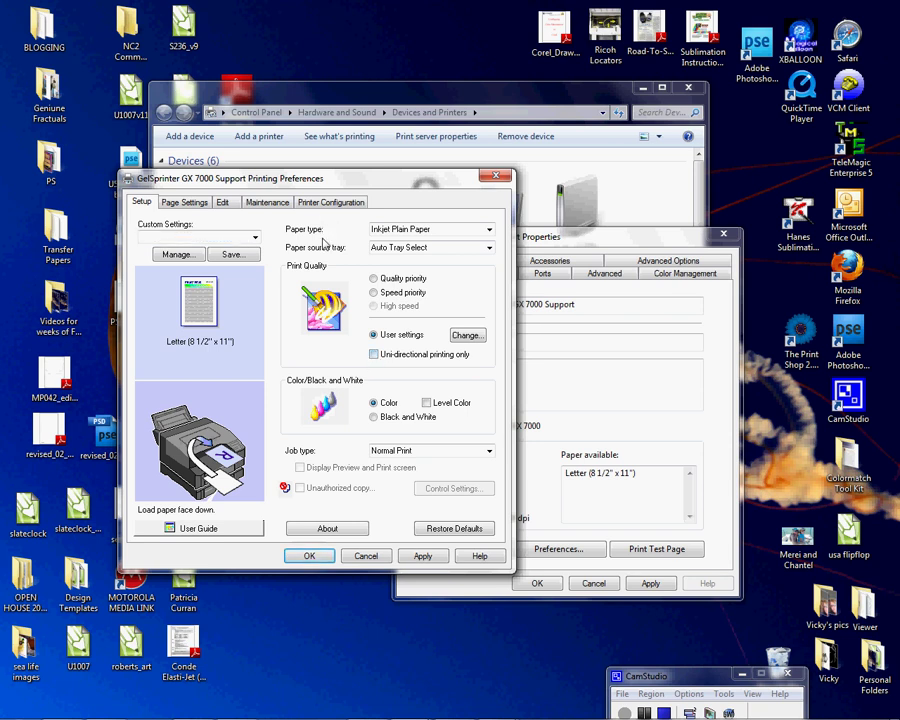
On the Printer Configuration tab, choose RAW spool format and uncheck Auto reduce
left_click(330, 205)
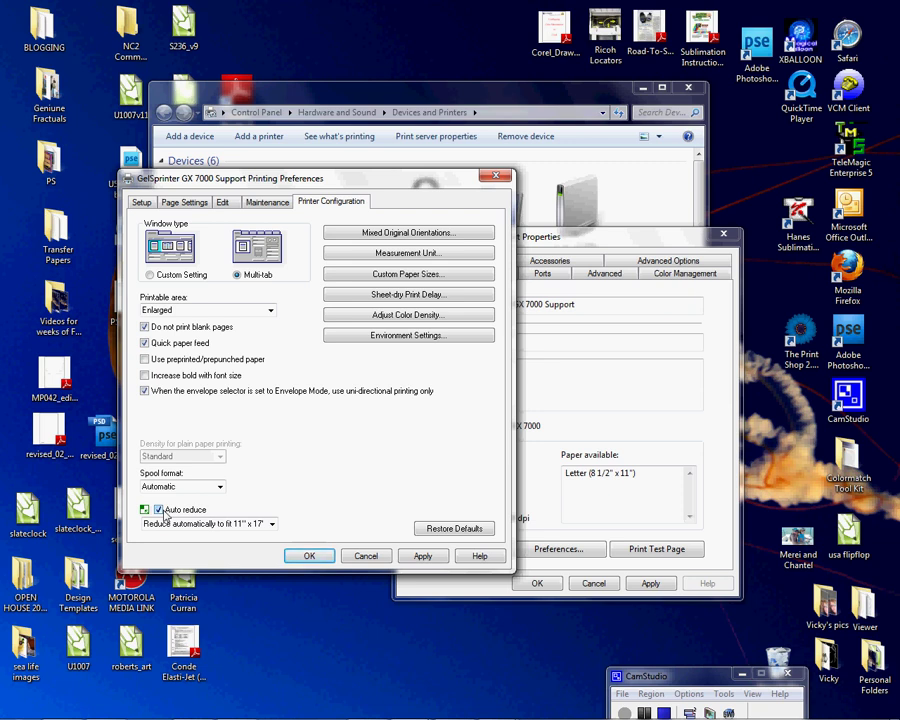
left_click(217, 487)
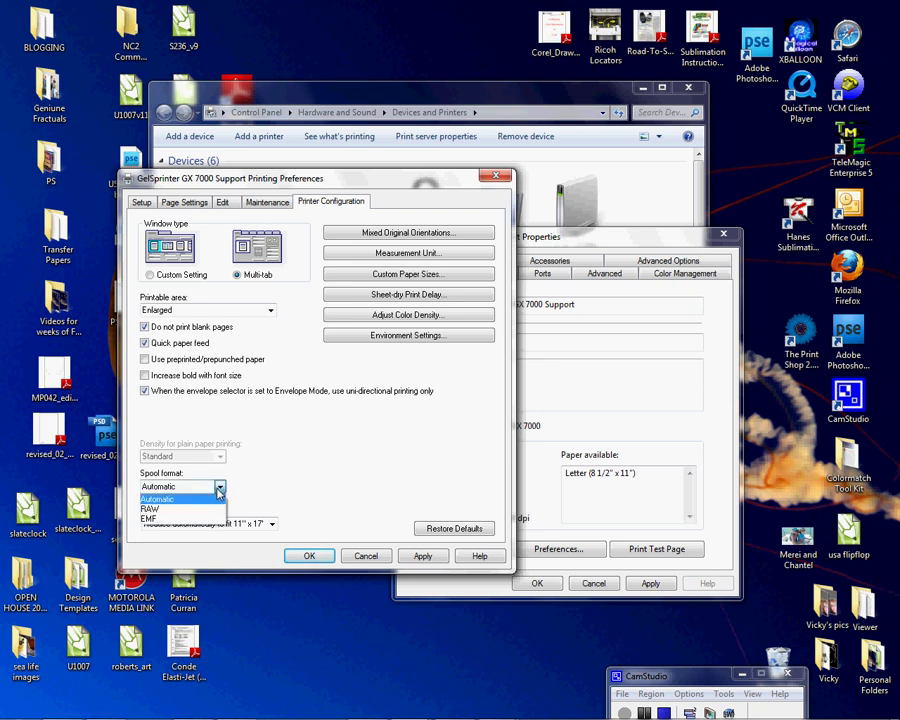
left_click(171, 512)
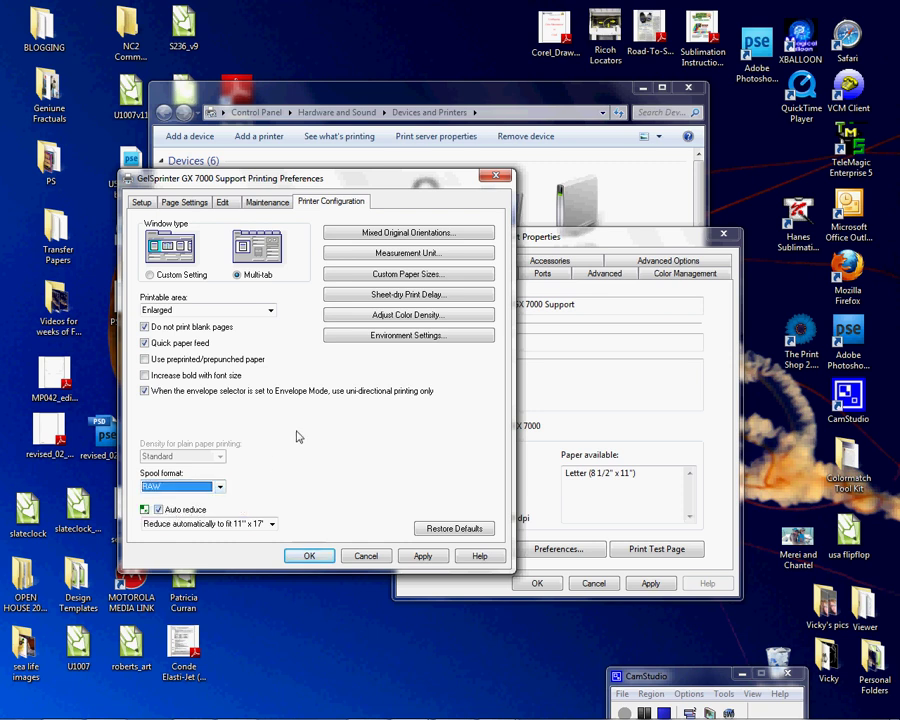
left_click(158, 512)
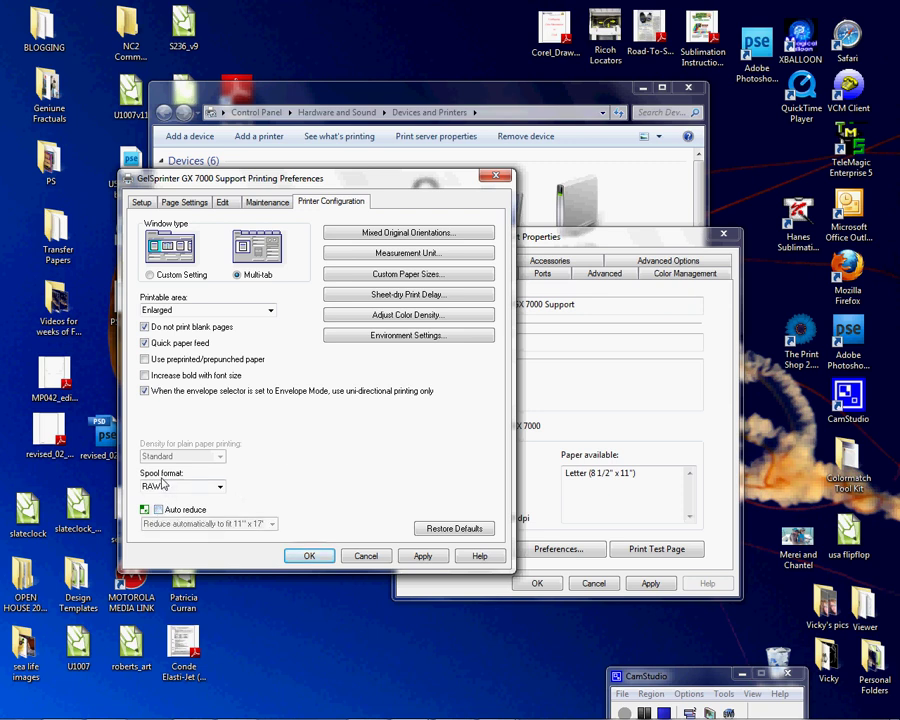
left_click(220, 487)
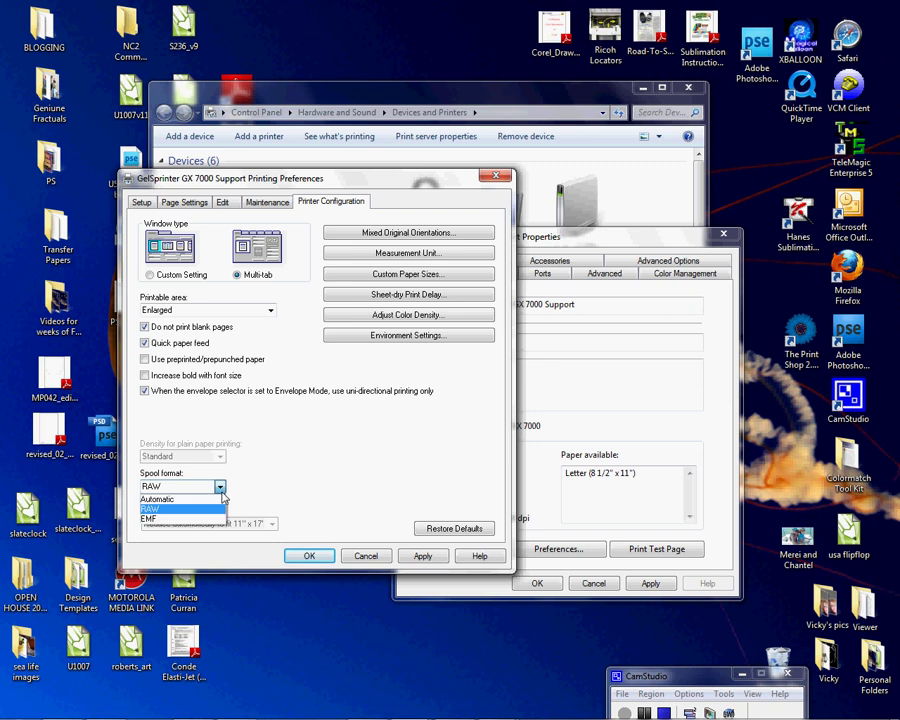
left_click(164, 511)
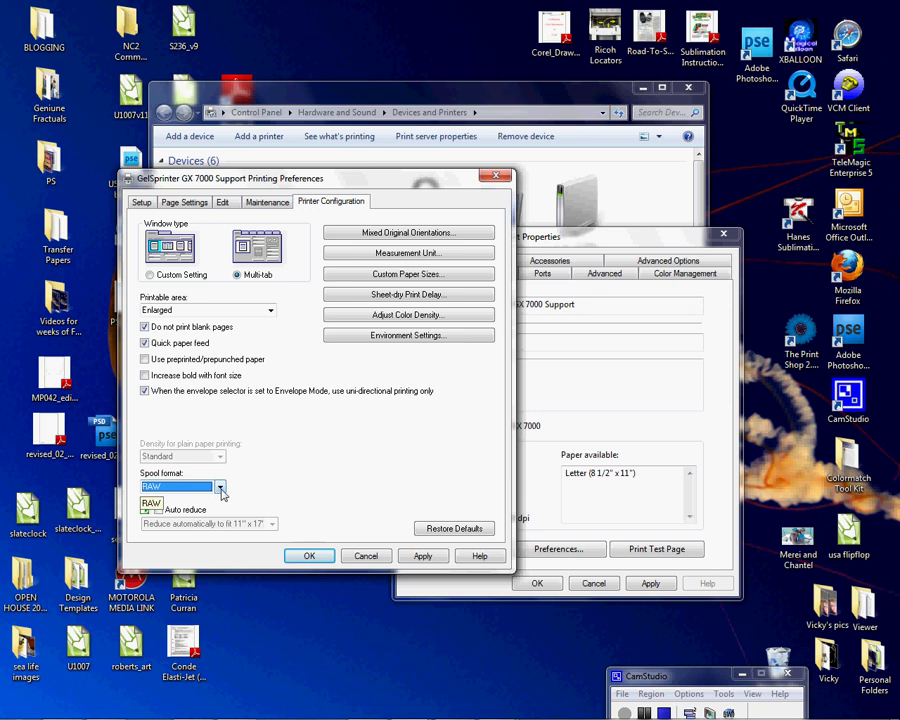
In Adjust Color Density, obtain the printer optimum value, setting K, C, M and Y to 5
left_click(370, 316)
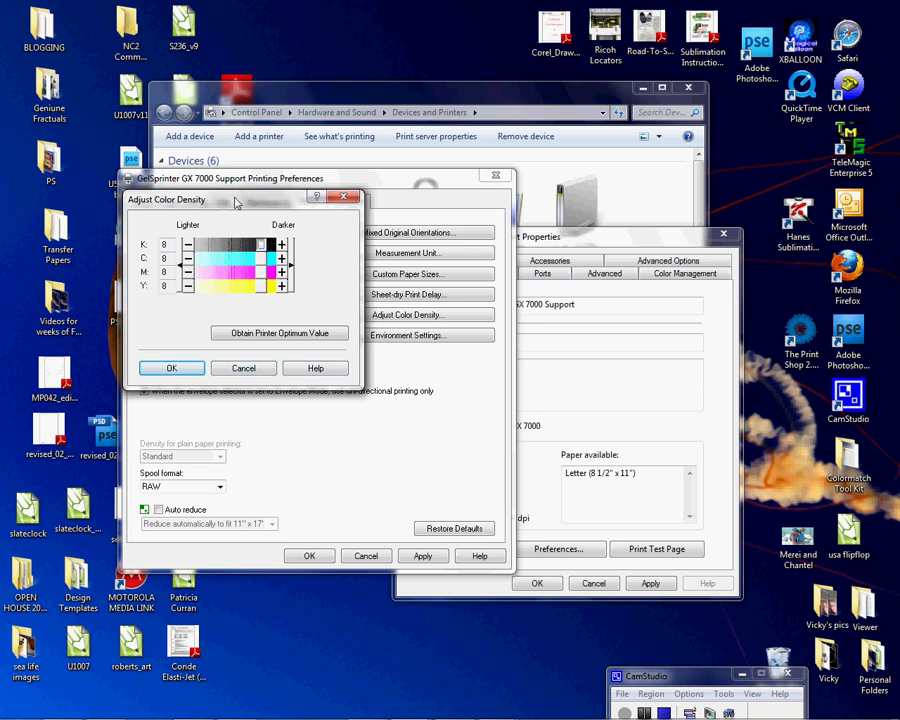
left_click_drag(255, 206, 238, 217)
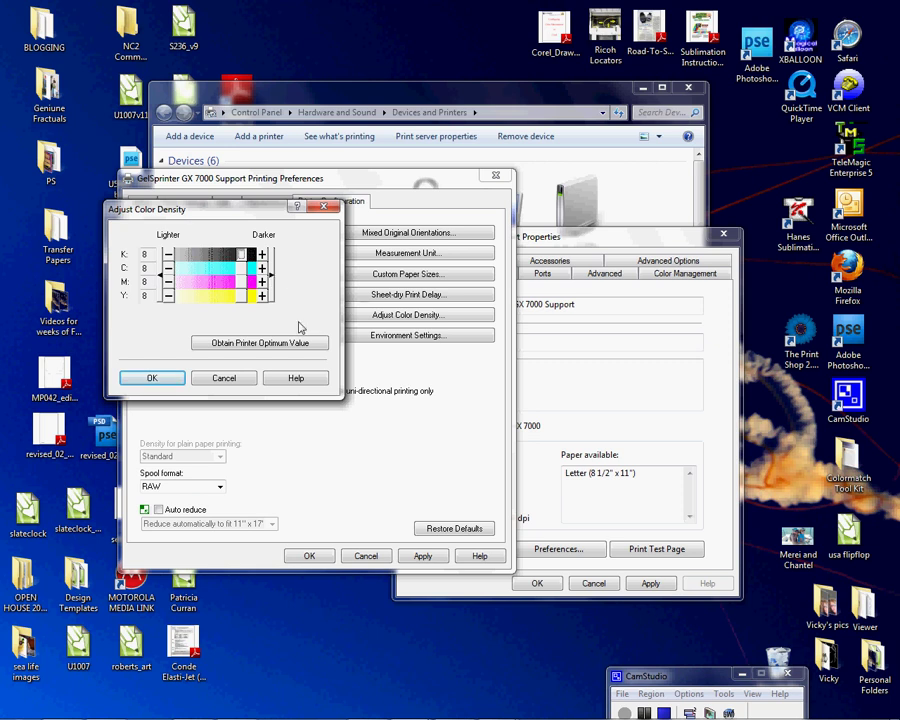
left_click(240, 344)
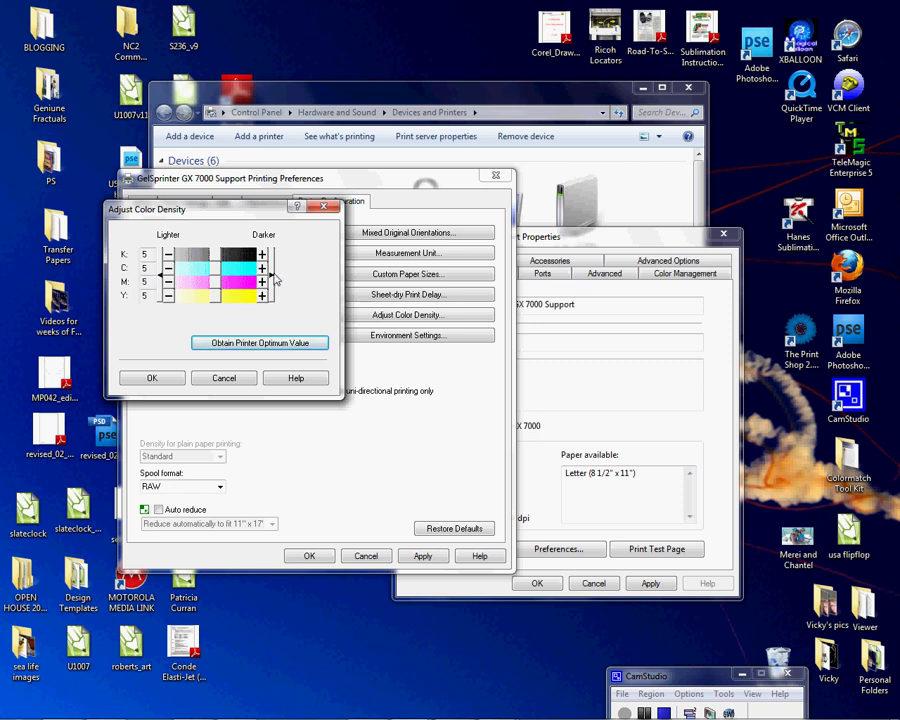
Confirm the colour densities and save the settings as custom setting 'Conde ICC Uni'
left_click(152, 378)
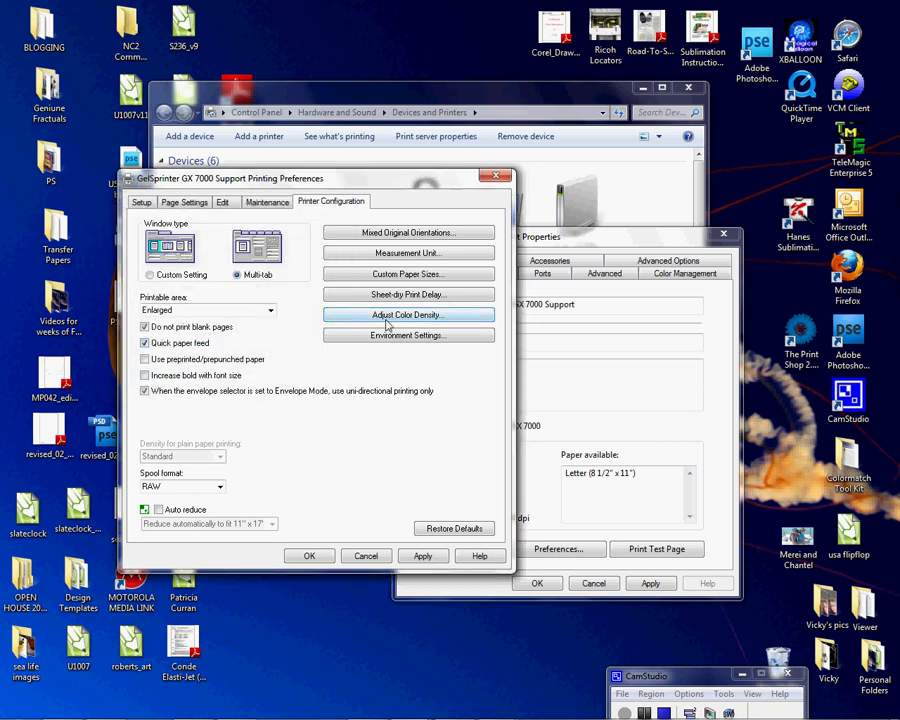
left_click(141, 201)
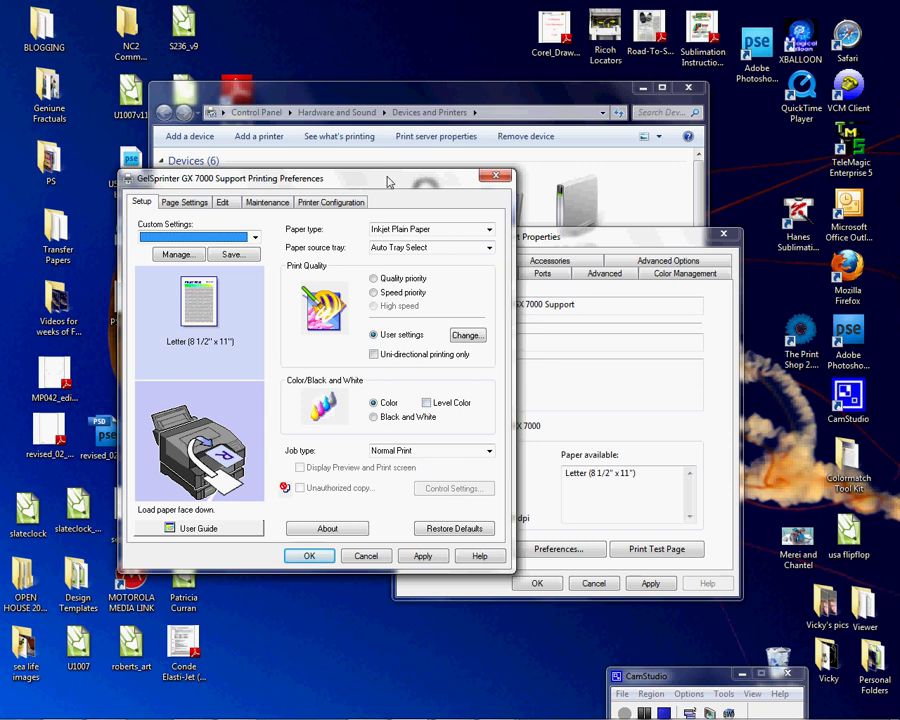
left_click_drag(387, 177, 366, 197)
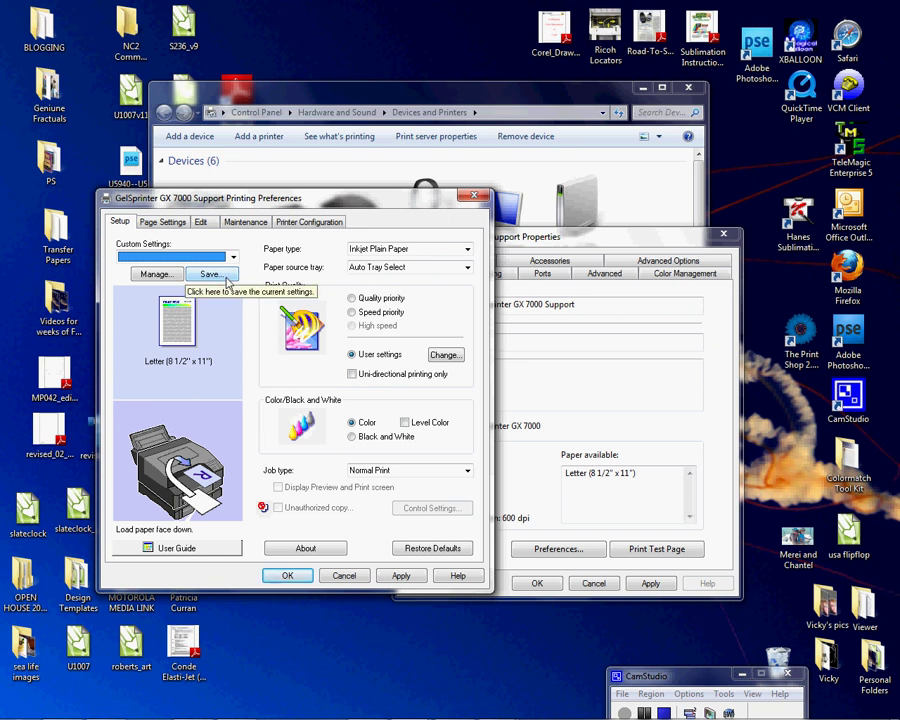
left_click(226, 280)
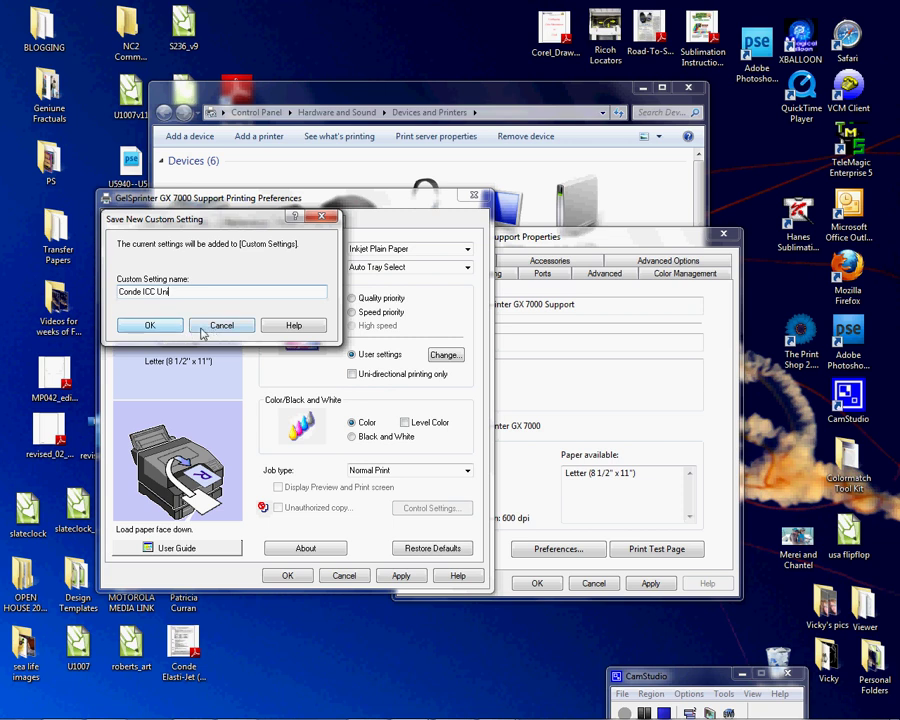
left_click(150, 326)
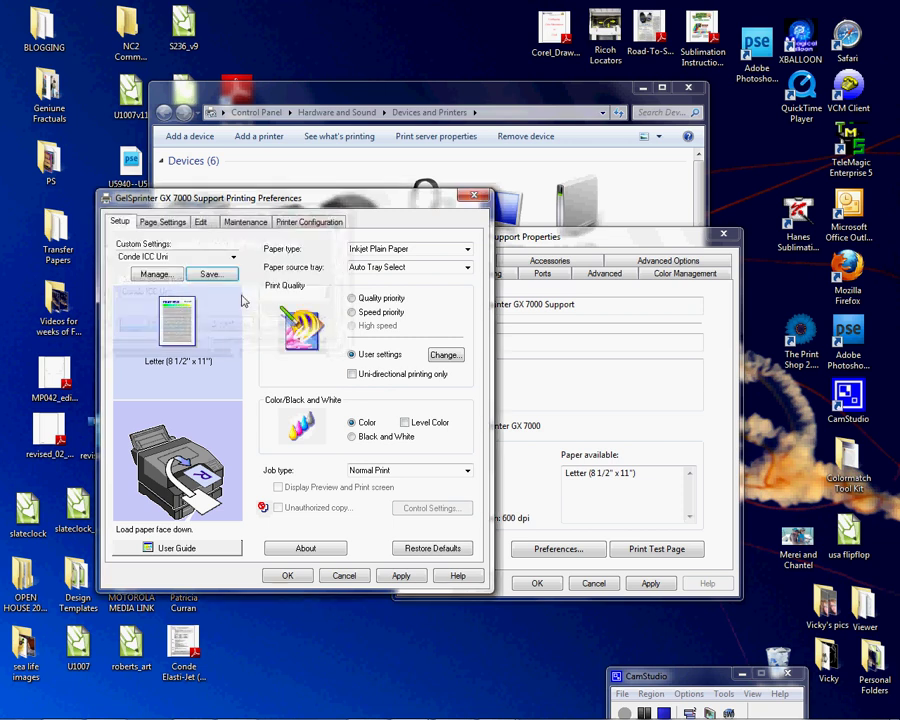
Set Custom Settings to 'No setting', bringing back Plain paper and Speed priority
left_click(233, 257)
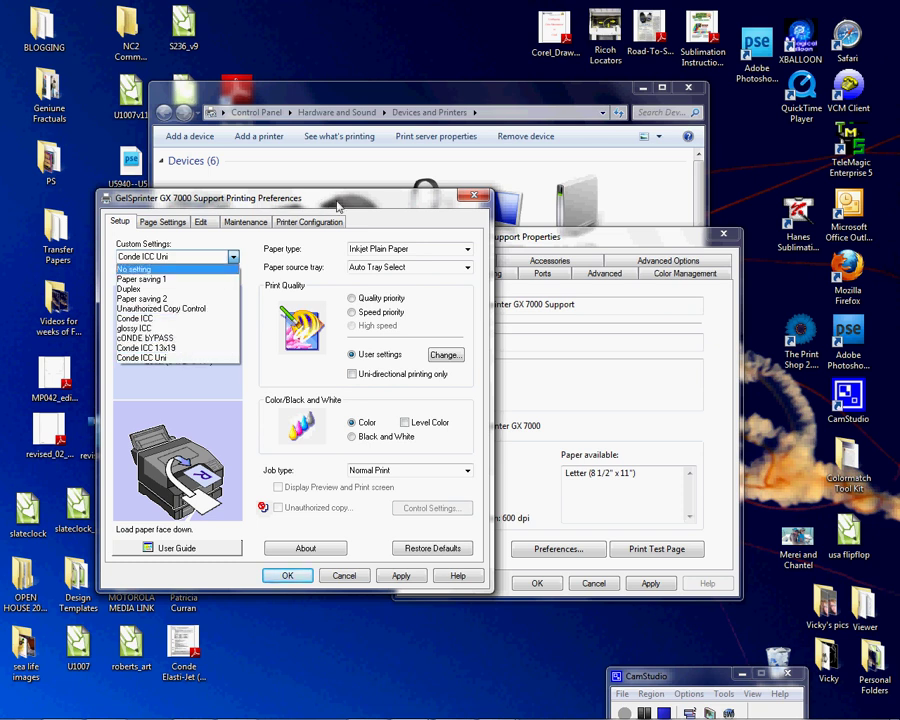
left_click(135, 269)
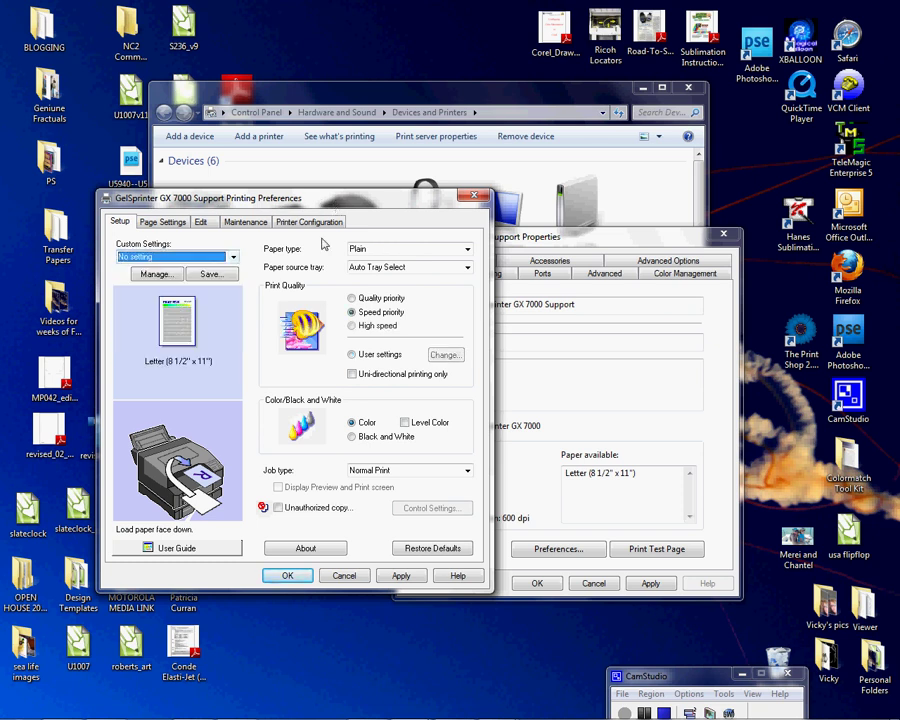